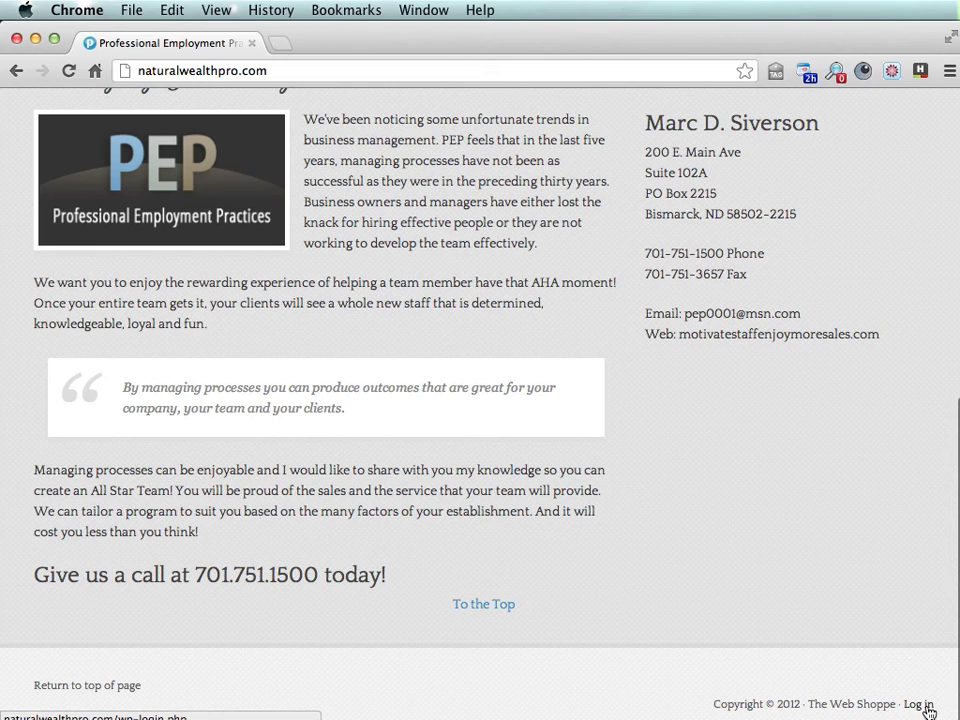
Log in to the site's WordPress admin with the prefilled credentials and open the list of all posts
click(928, 708)
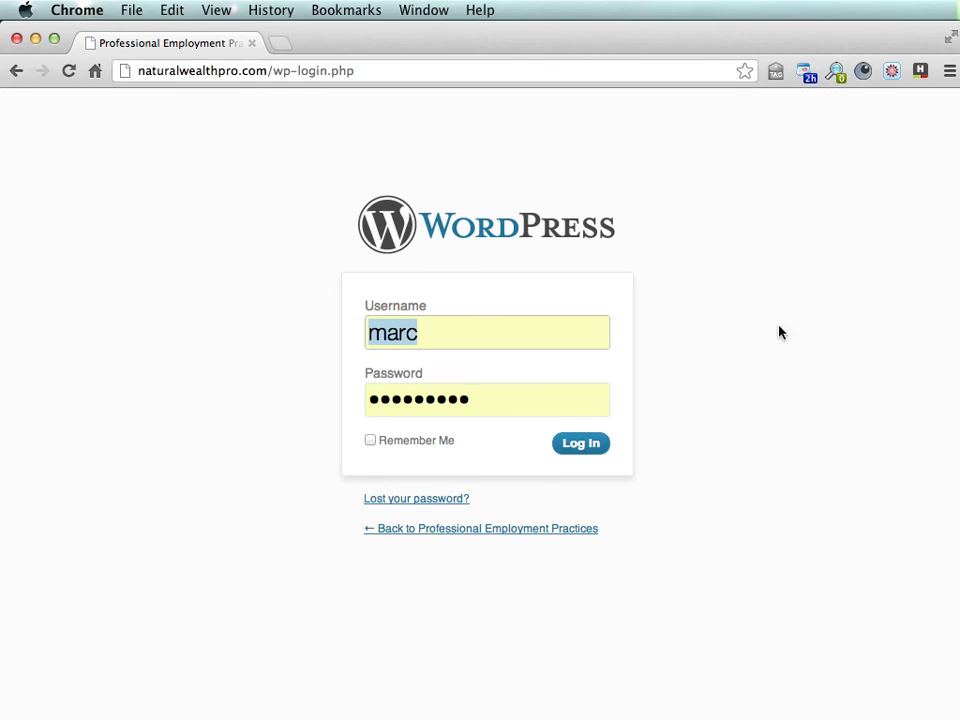
click(598, 447)
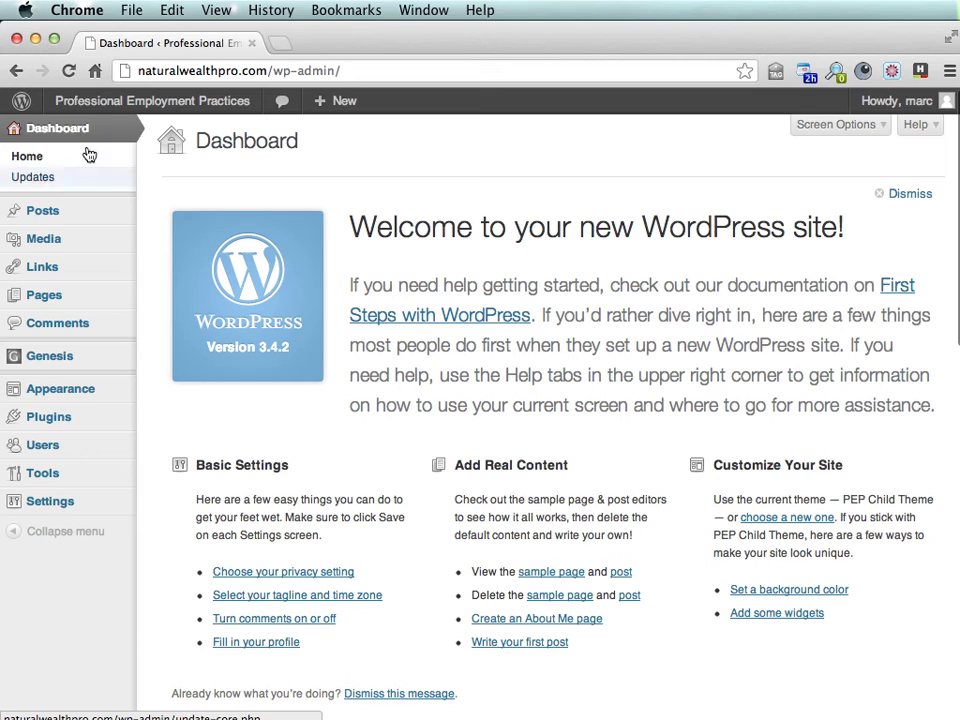
click(39, 213)
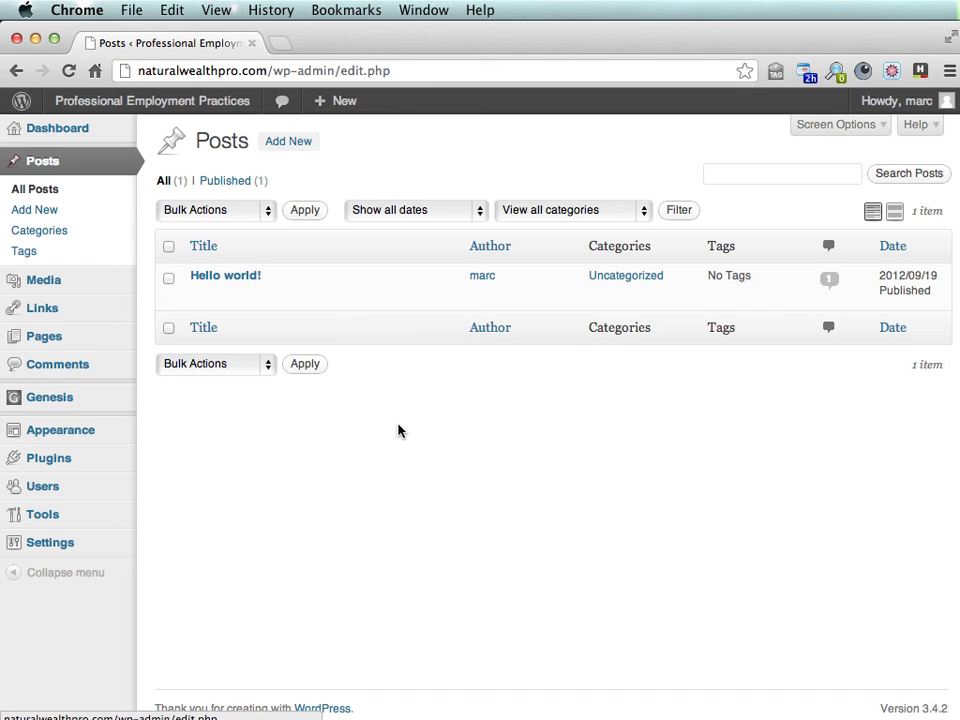
Open the "Hello world!" post for editing and move it to the trash
click(219, 278)
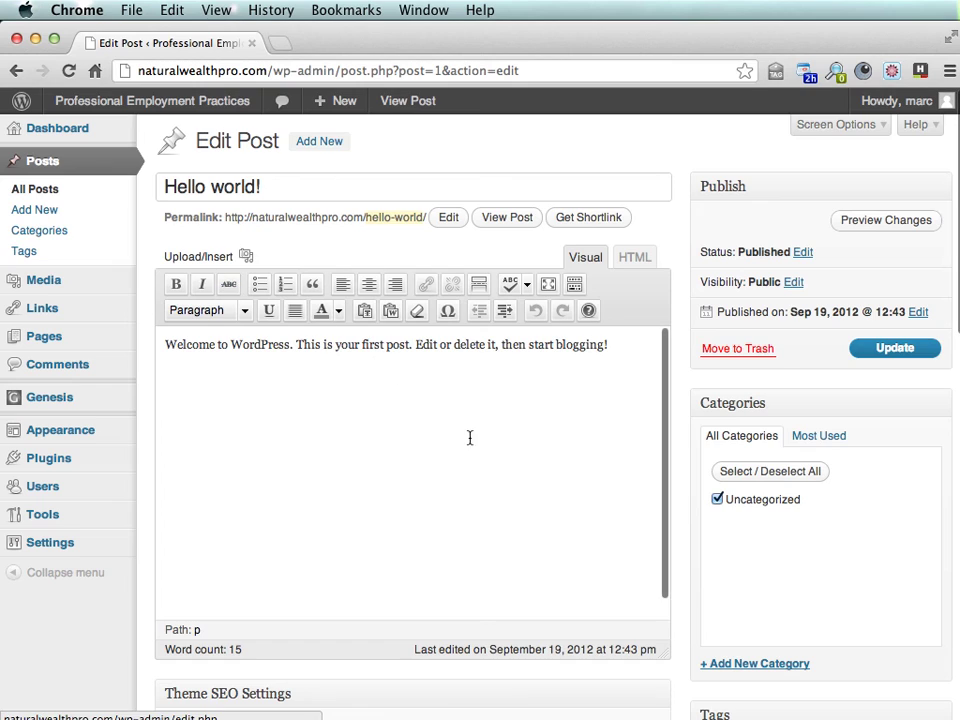
click(628, 606)
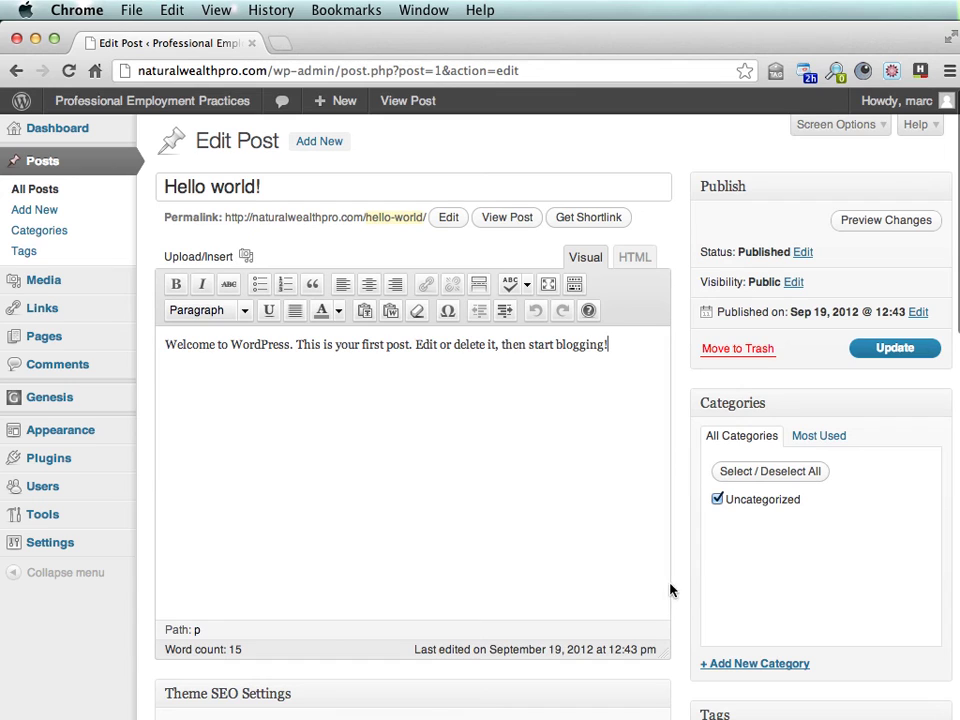
drag(321, 217, 332, 217)
drag(408, 219, 338, 219)
click(389, 226)
click(741, 350)
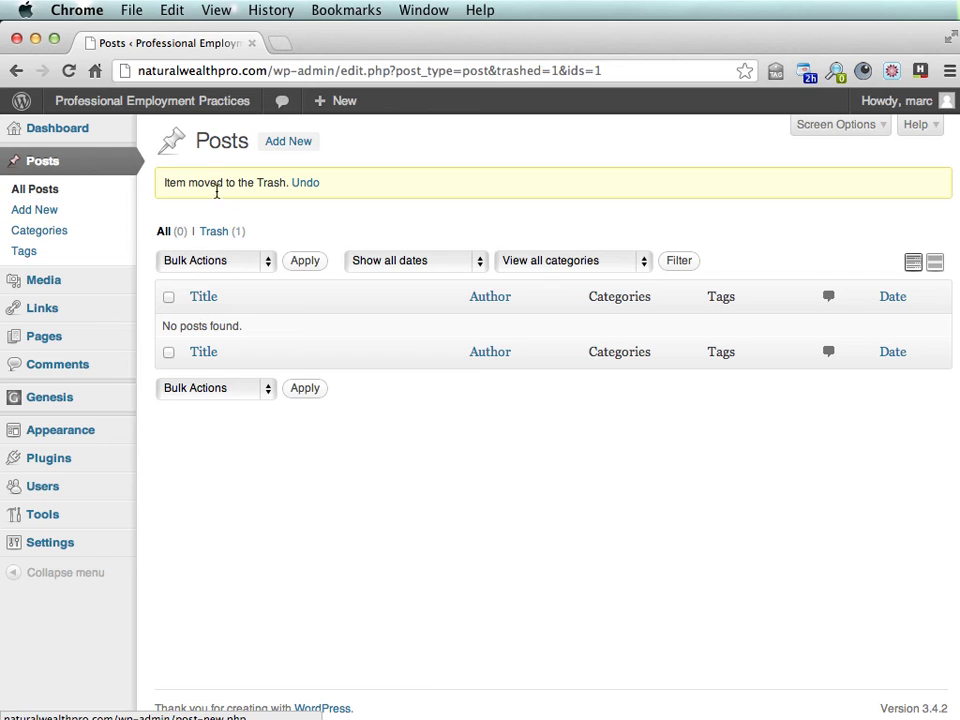
Start a new blog post and give it the title "New post"
click(292, 145)
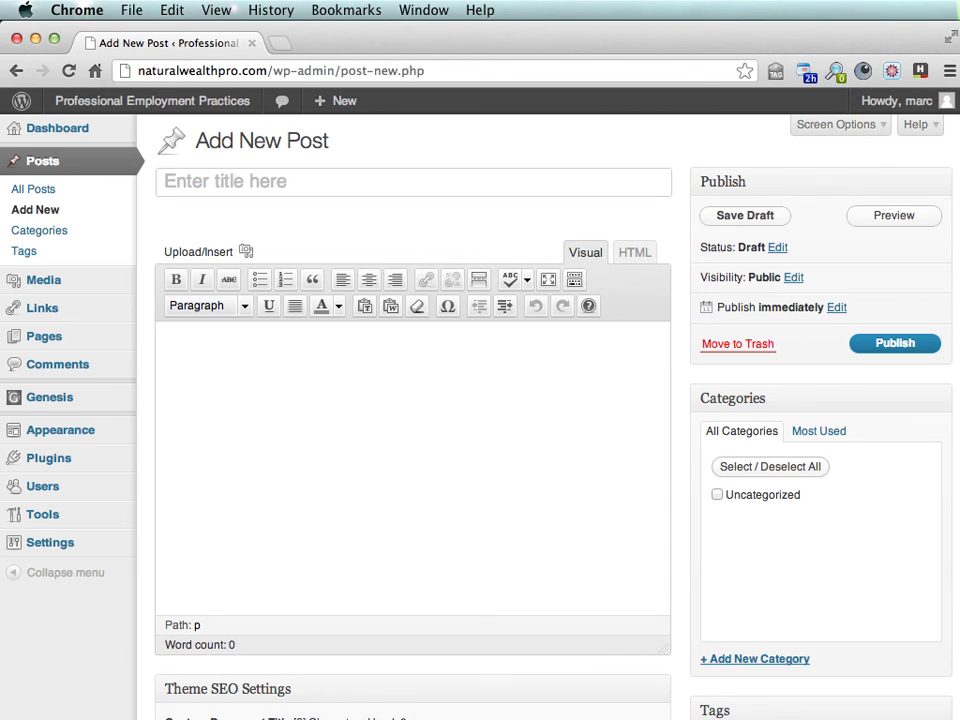
text(New)
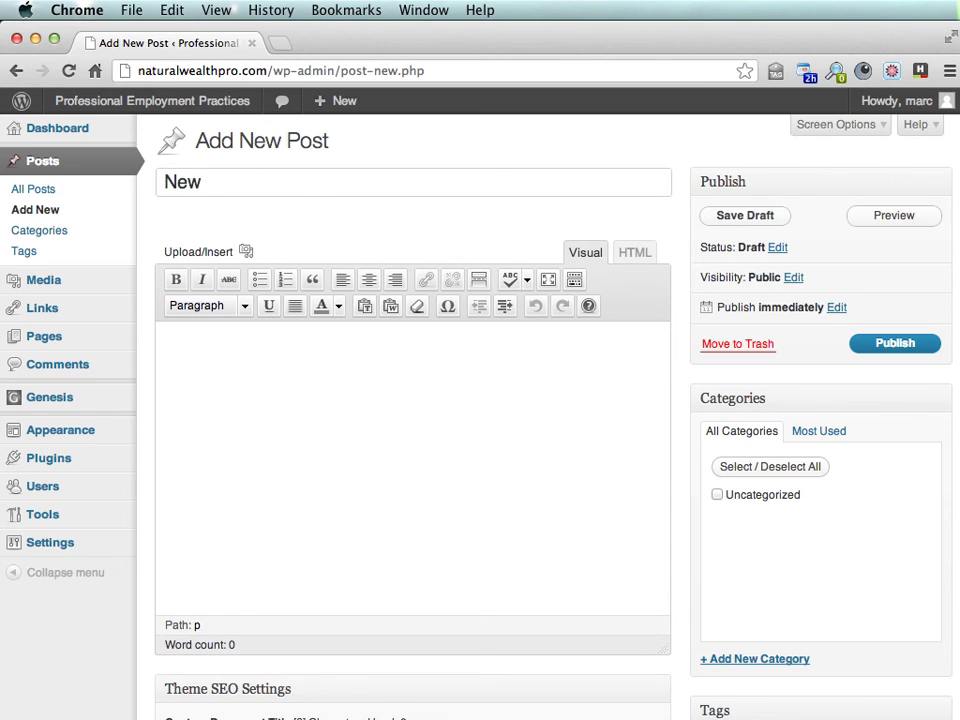
text( po)
key(BackSpace)
text(post)
Write two paragraphs in the post body: "Add content here." and "Add another paragraph."
click(411, 475)
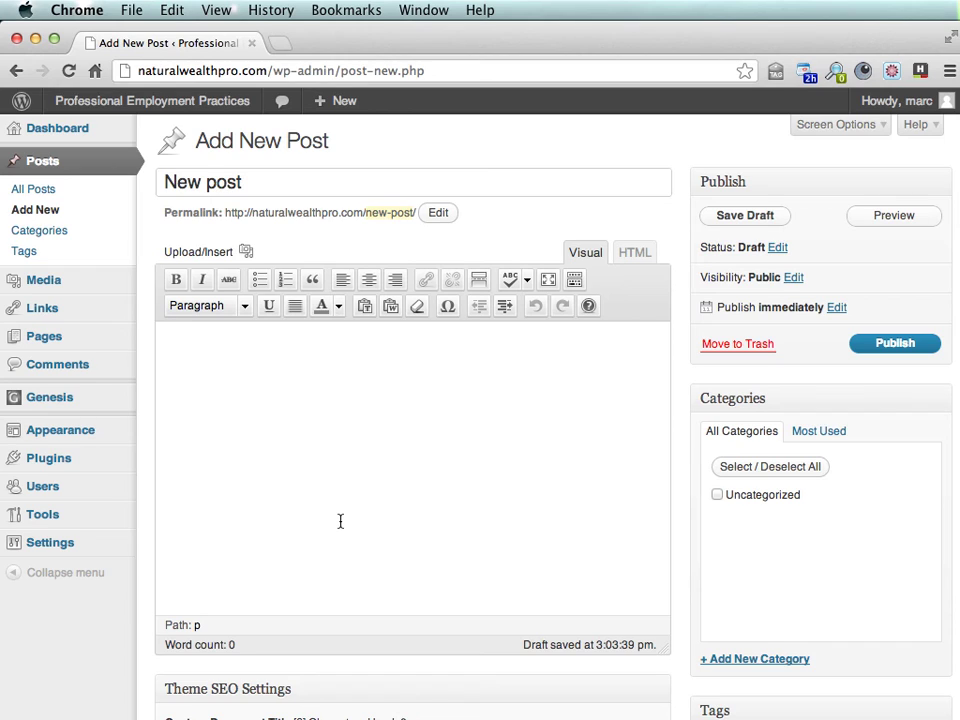
text(Add content here.)
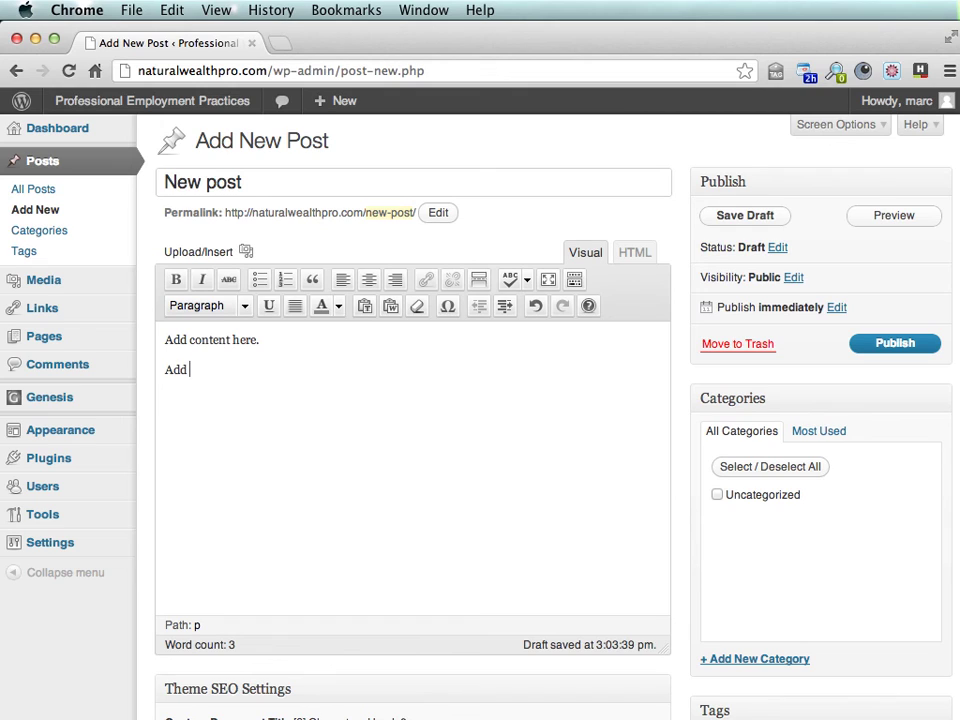
text(another paragraph.)
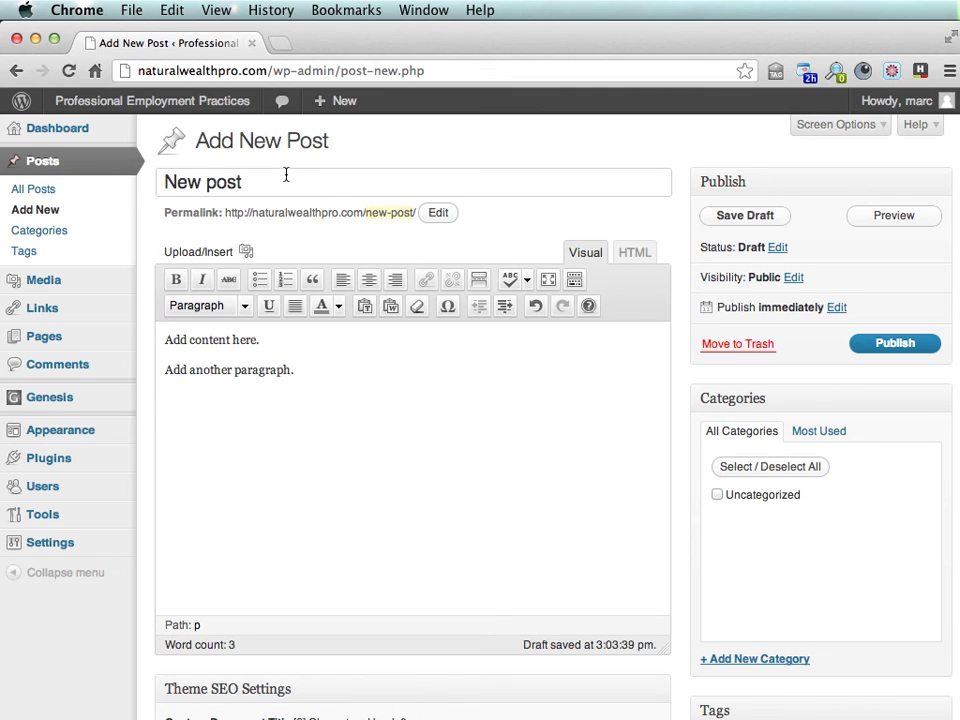
click(354, 369)
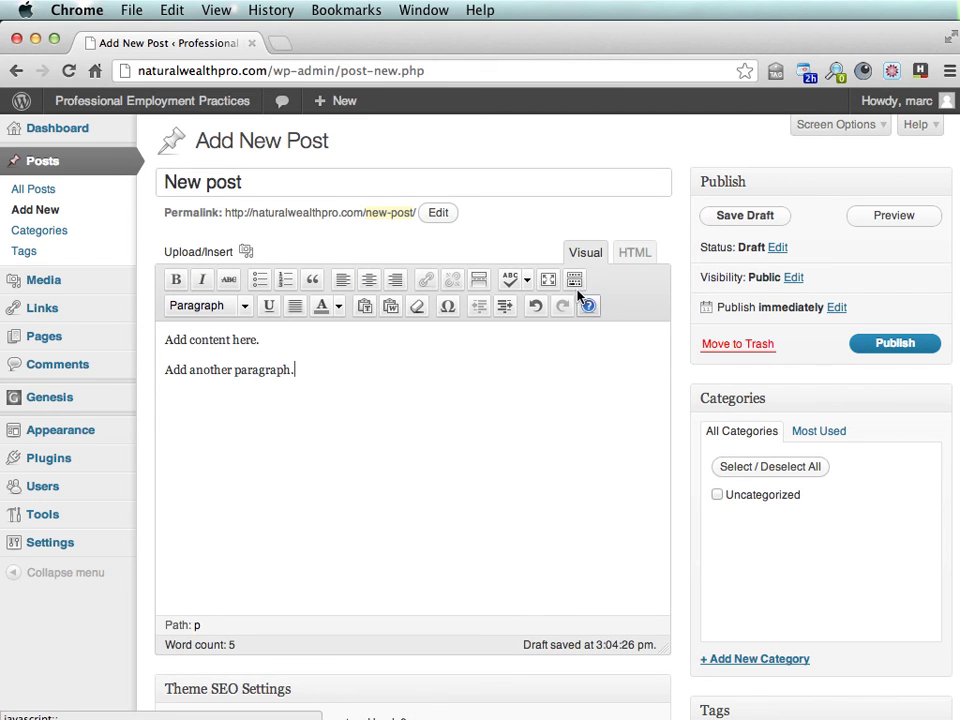
Open the live site in a new browser tab, go to its Training Programs page and copy that page's URL
drag(302, 372, 235, 370)
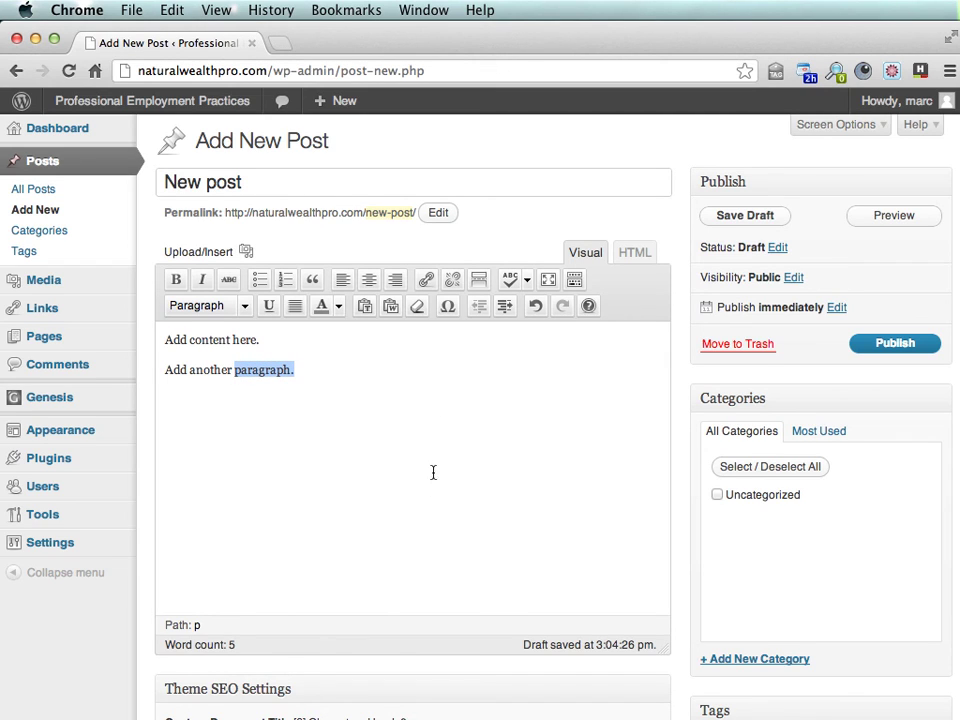
super+click(171, 101)
click(326, 43)
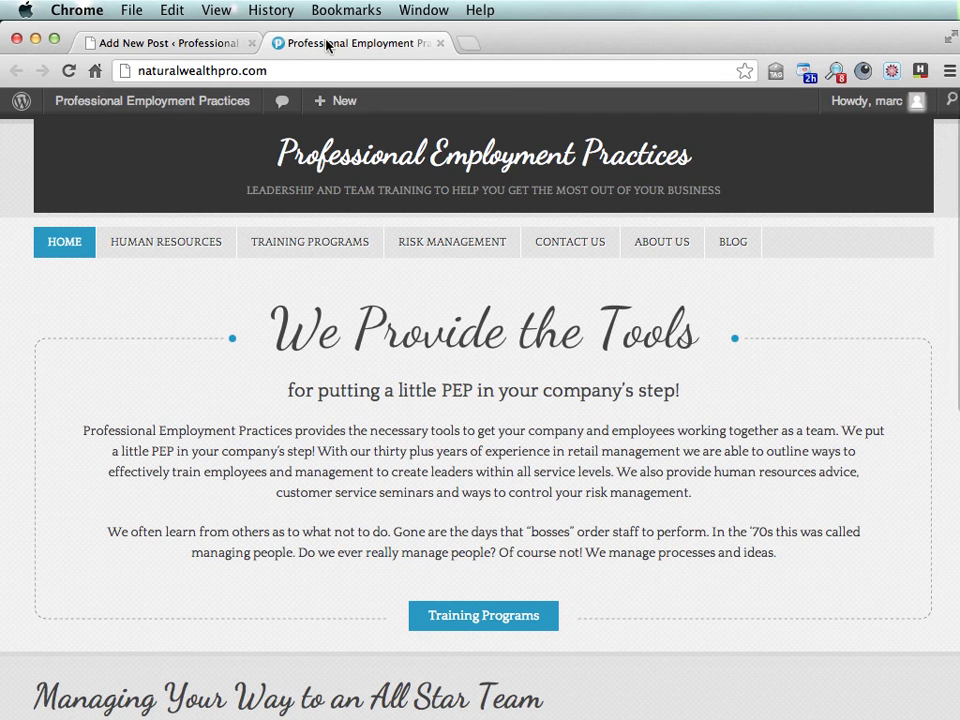
click(327, 250)
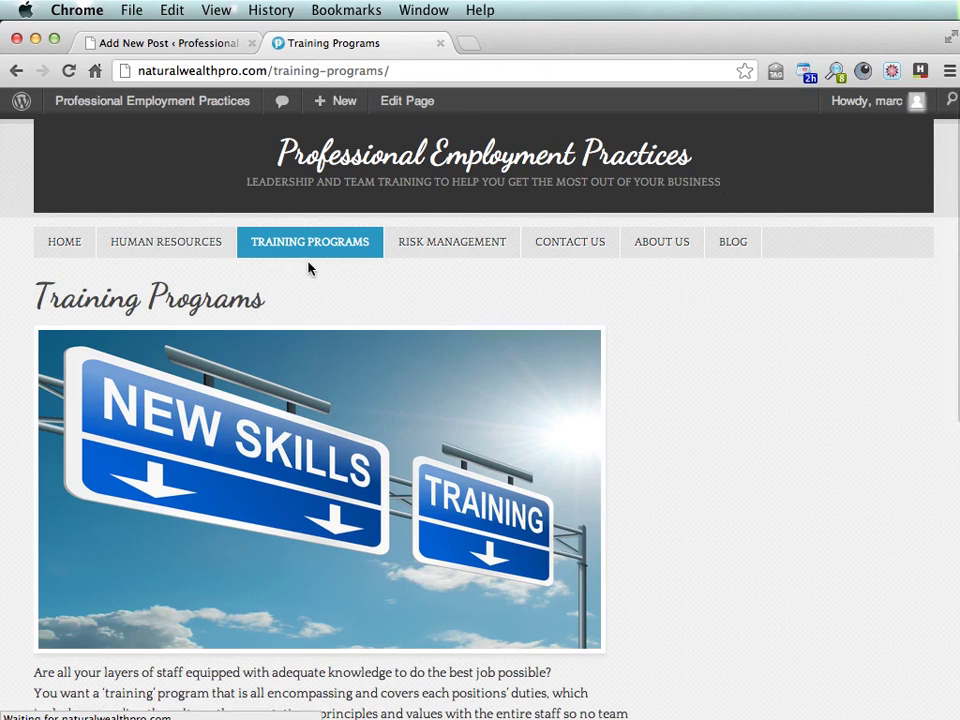
click(409, 70)
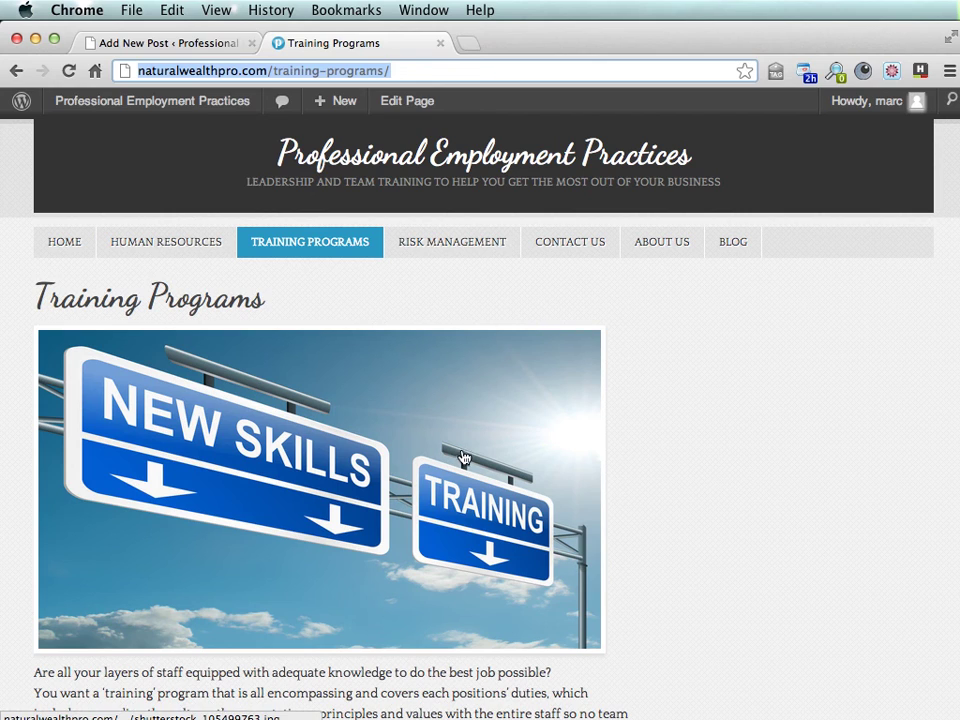
click(418, 72)
drag(418, 72, 96, 64)
key(super+c)
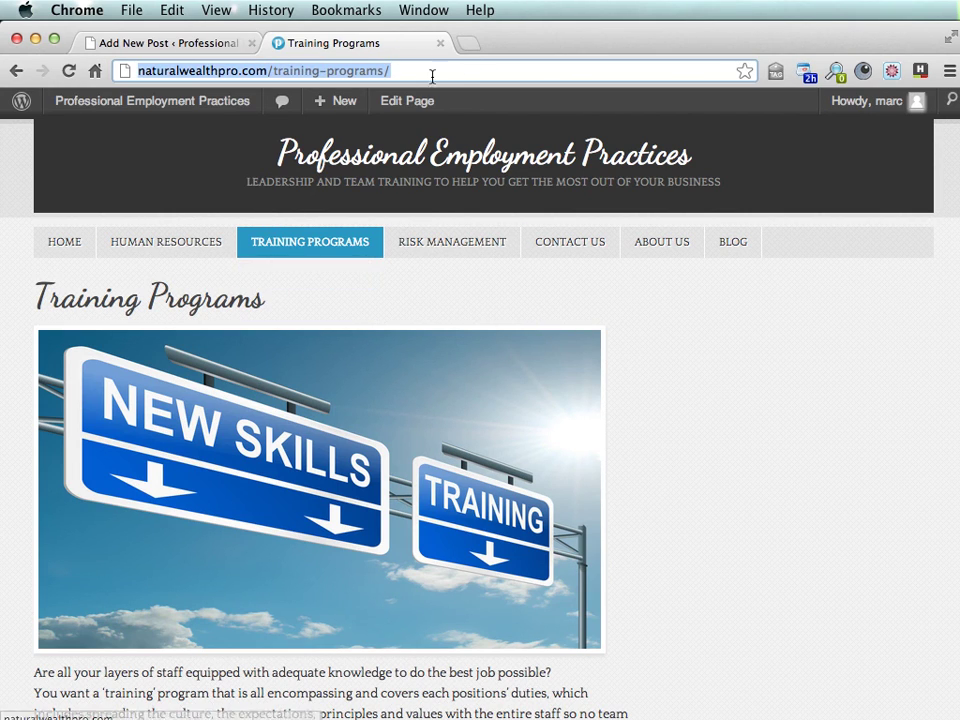
click(157, 45)
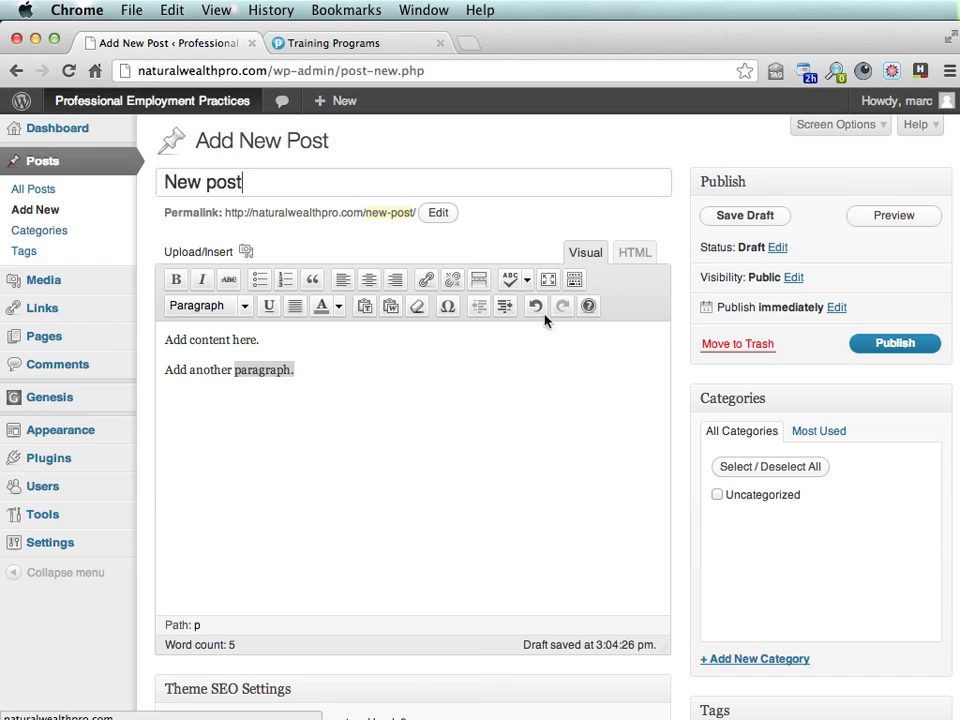
double_click(271, 374)
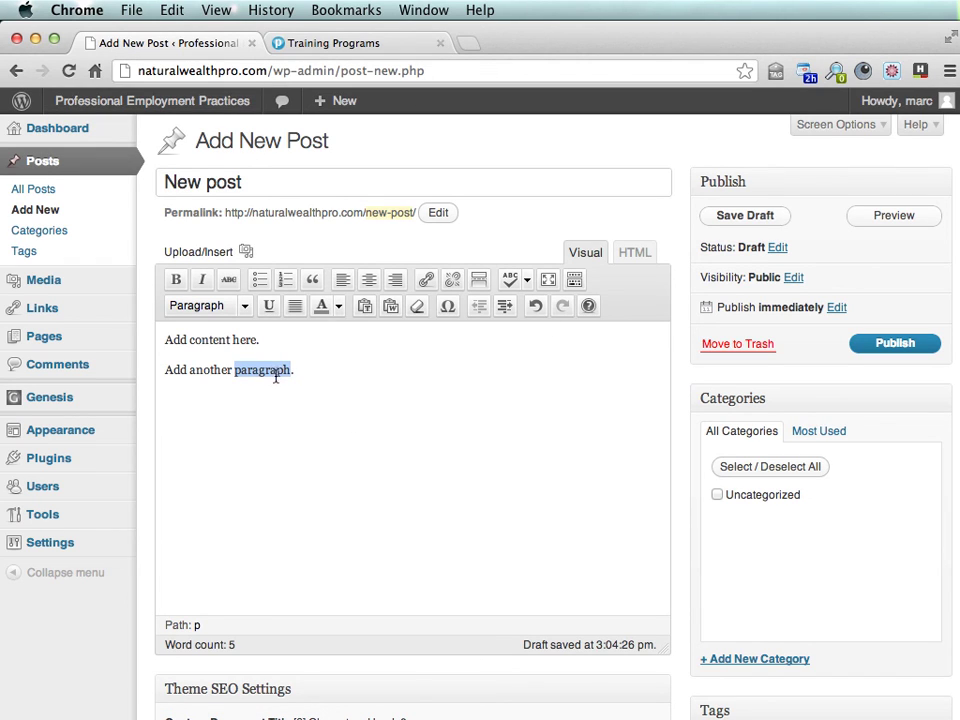
click(425, 281)
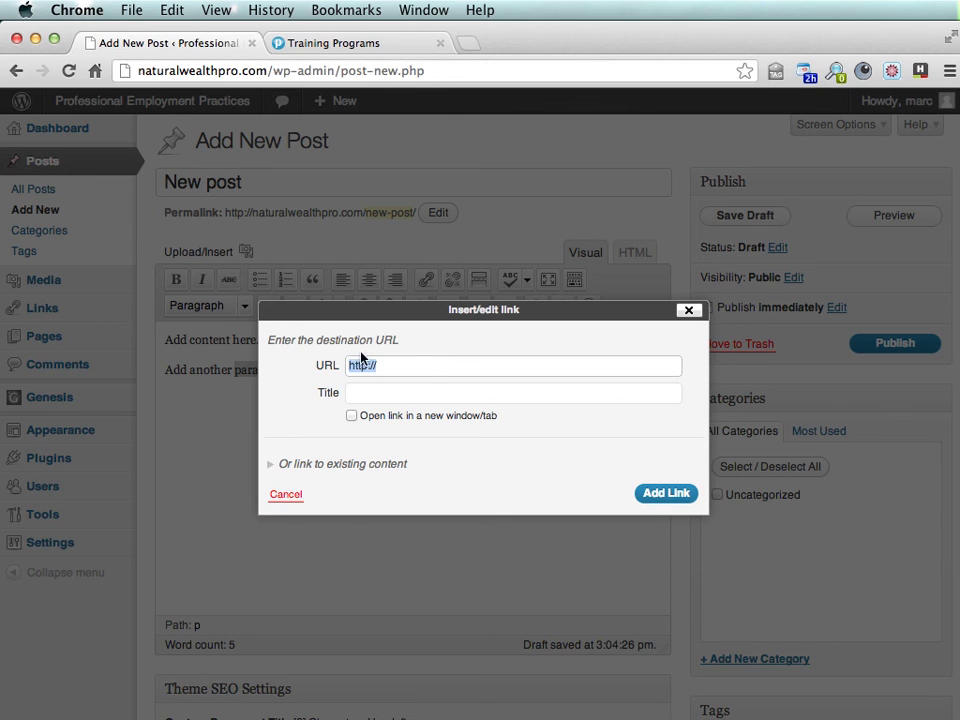
key(super+v)
click(403, 393)
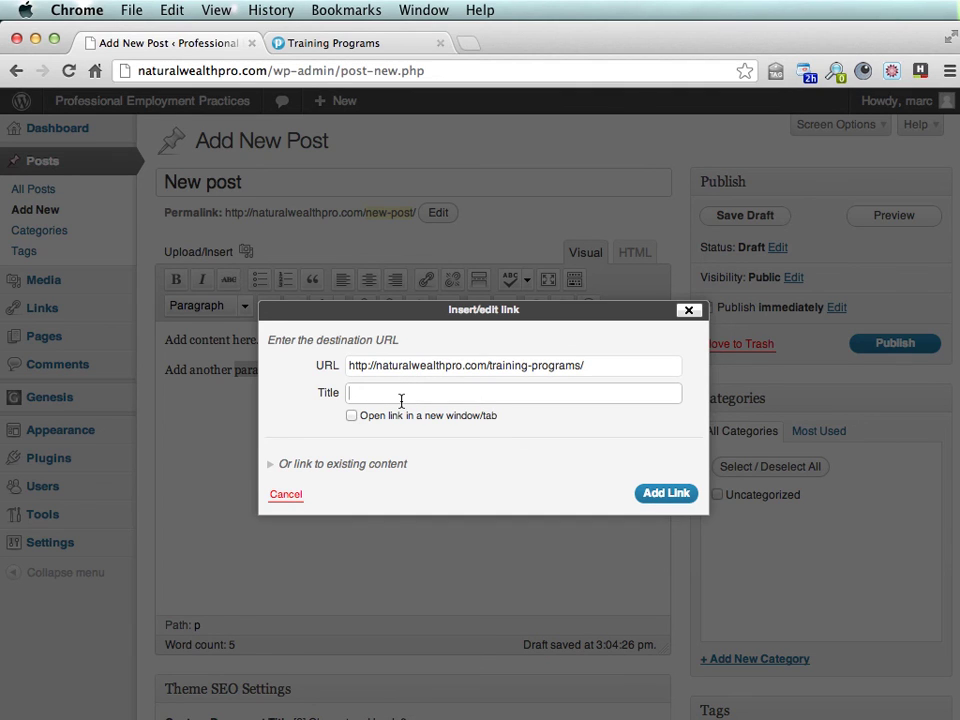
text(Training Pre)
text(grams)
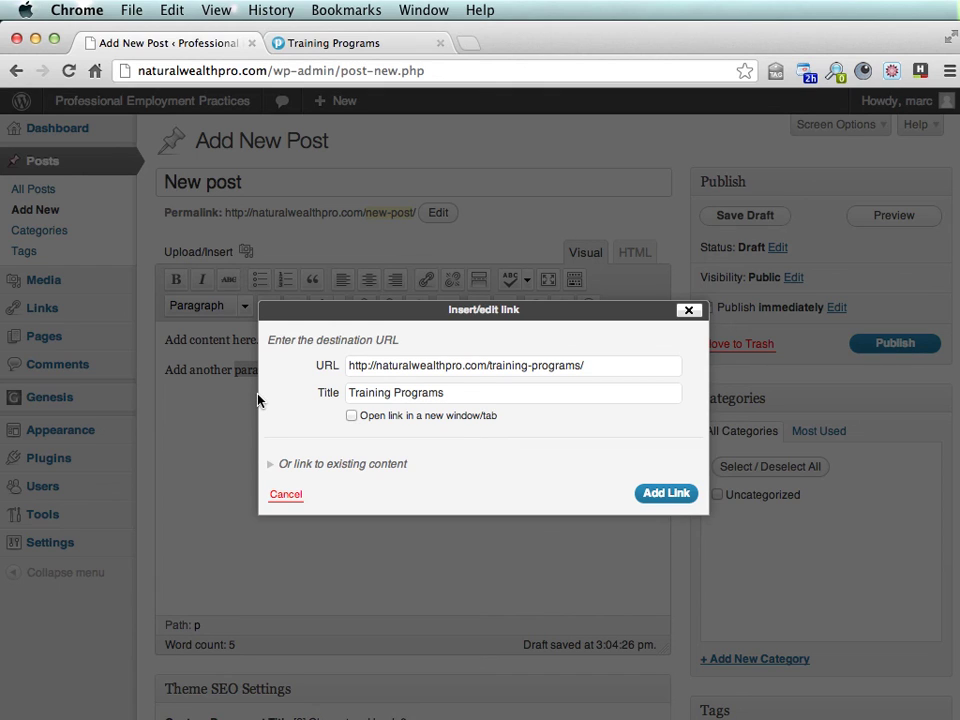
click(680, 494)
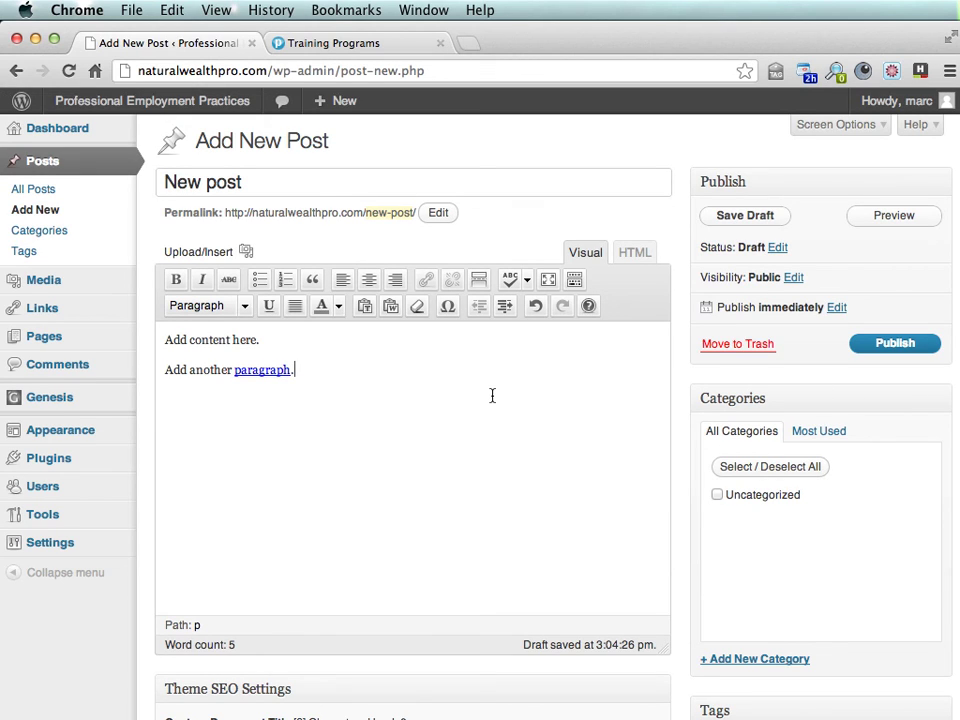
Insert the sm-pep-graphic image from the media library on a new line below the text, at full size with no alignment
key(Return)
click(246, 251)
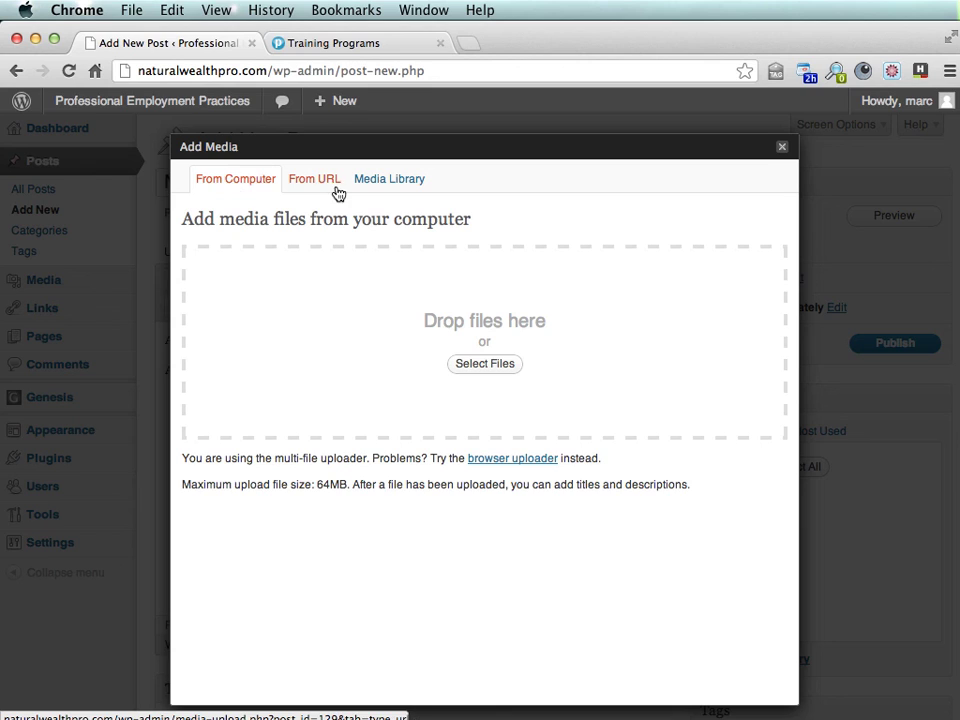
click(421, 182)
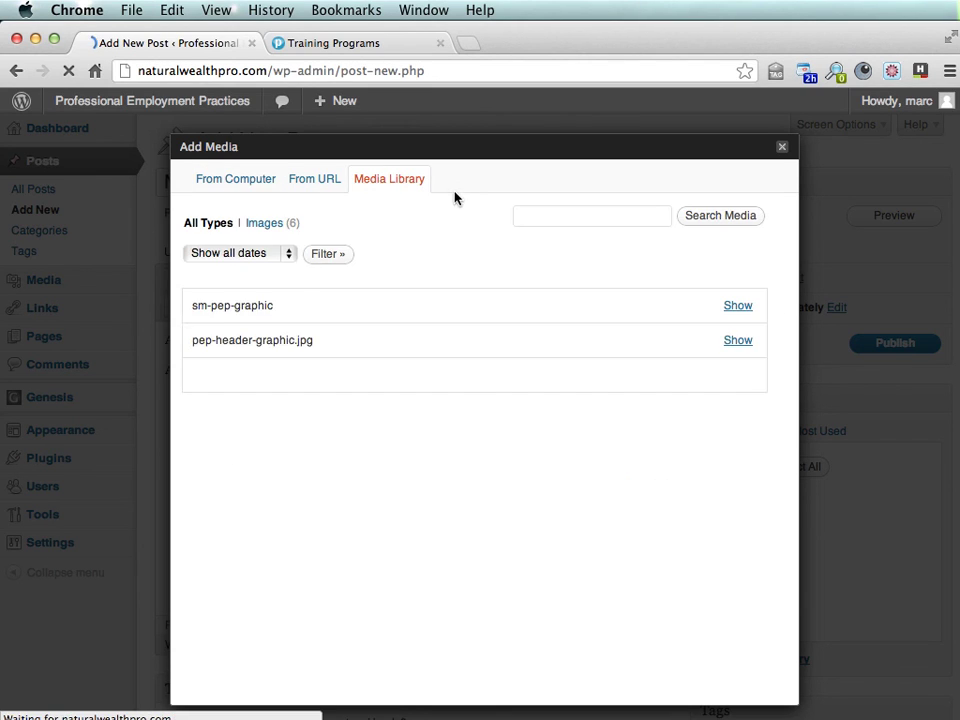
click(234, 180)
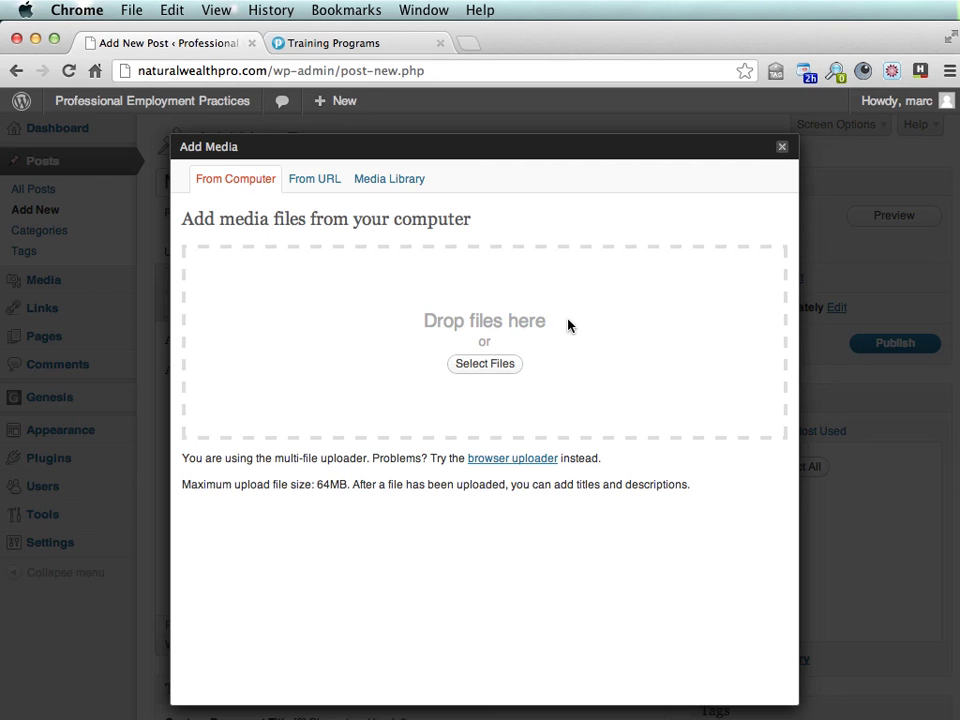
click(404, 181)
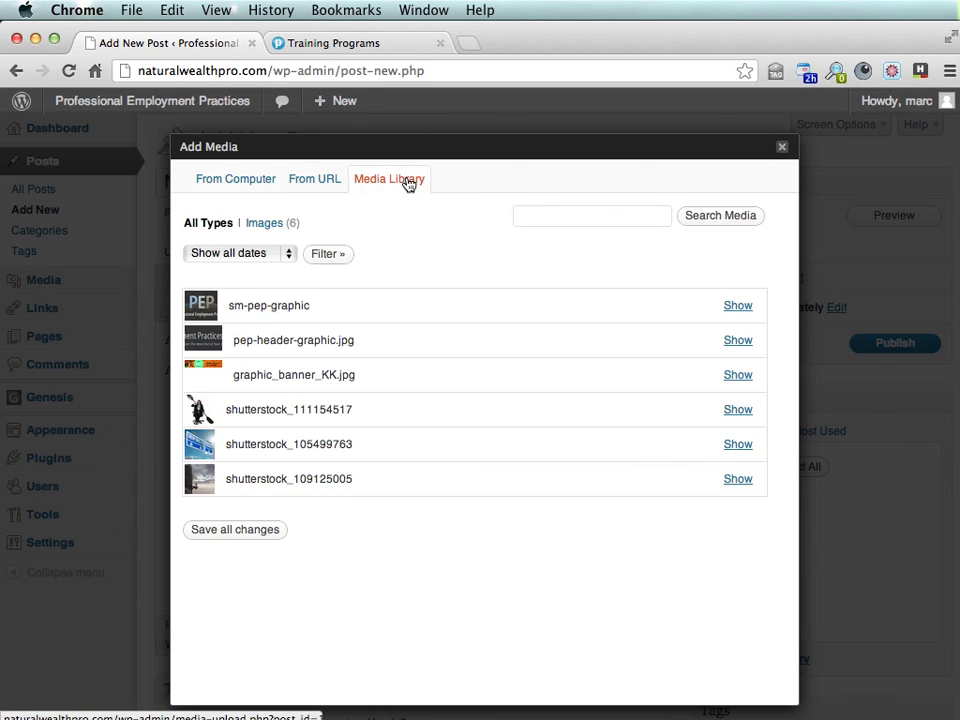
click(738, 306)
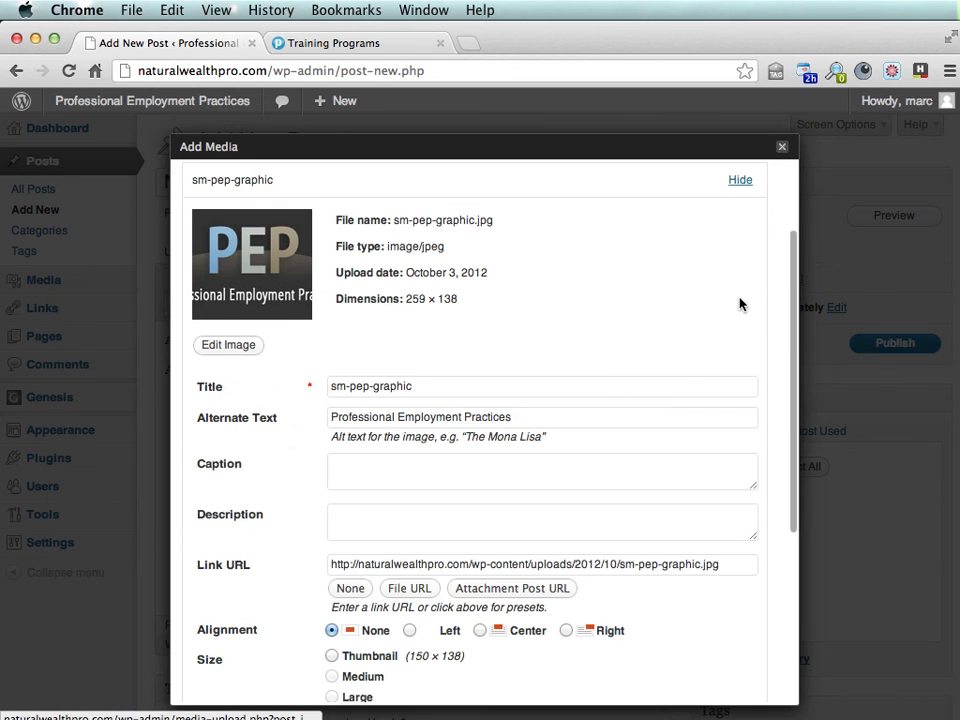
triple_click(424, 388)
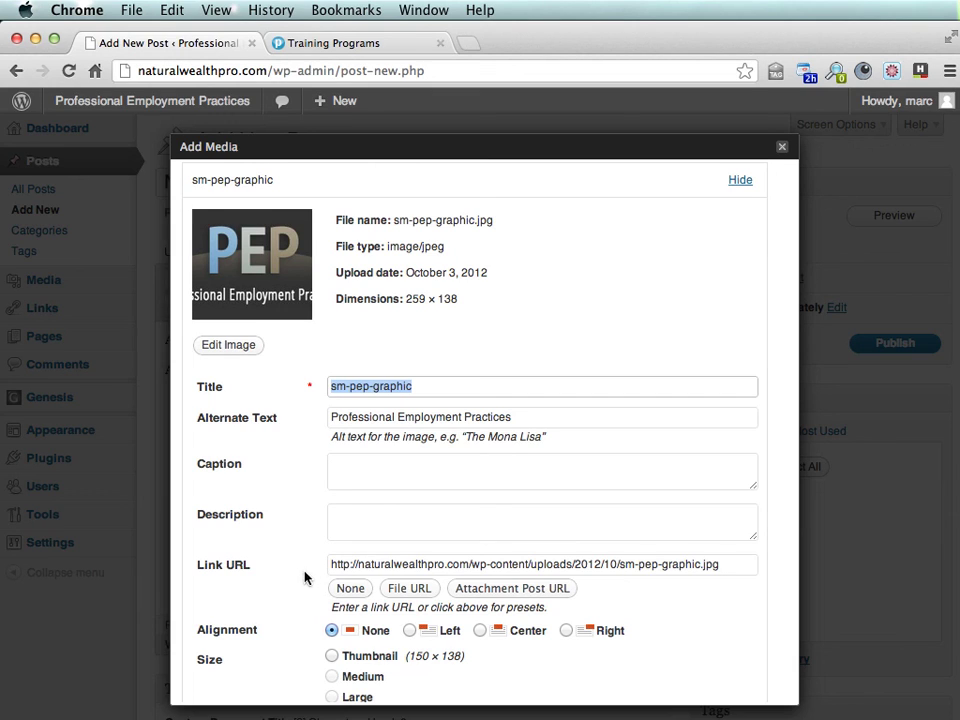
scroll(375, 633, down, 5)
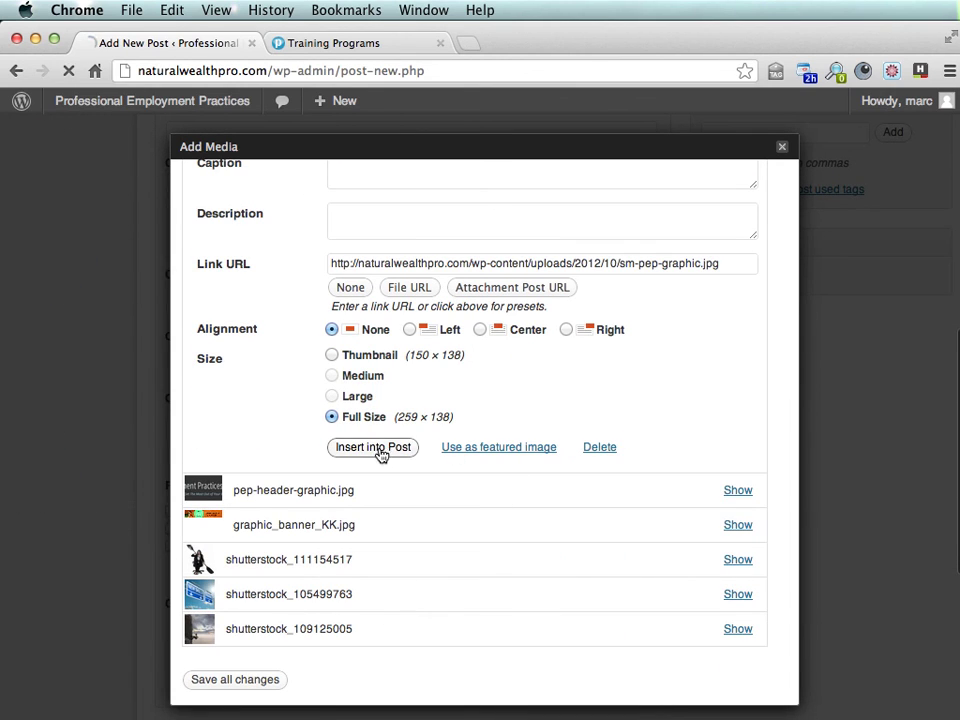
click(375, 450)
Create a new category named "Training" for the post, without a parent category
scroll(412, 447, up, 10)
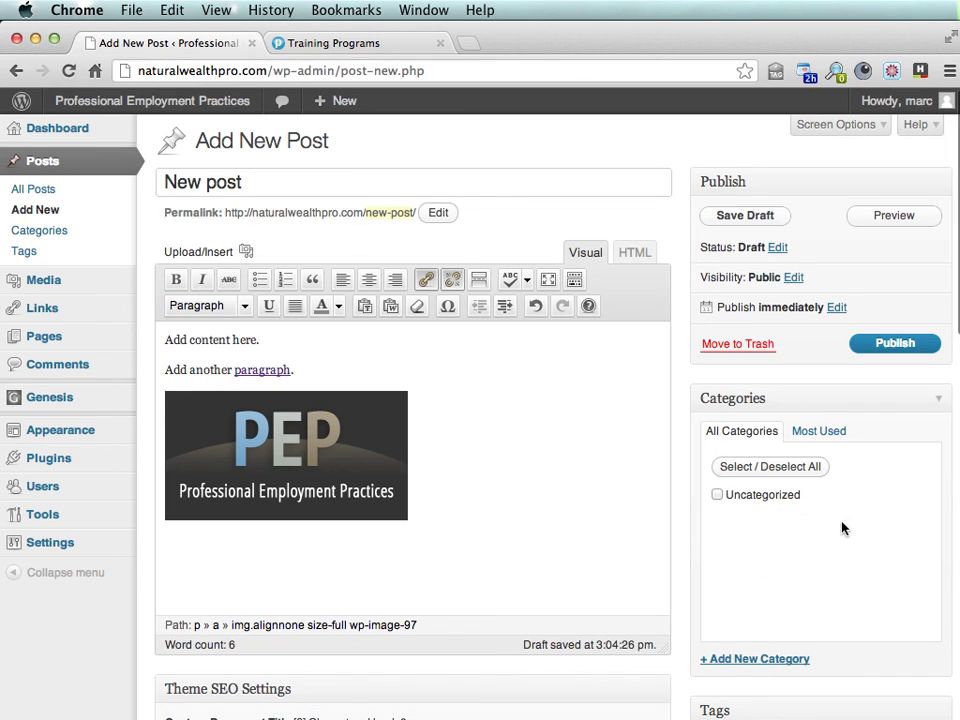
click(764, 662)
scroll(853, 613, down, 3)
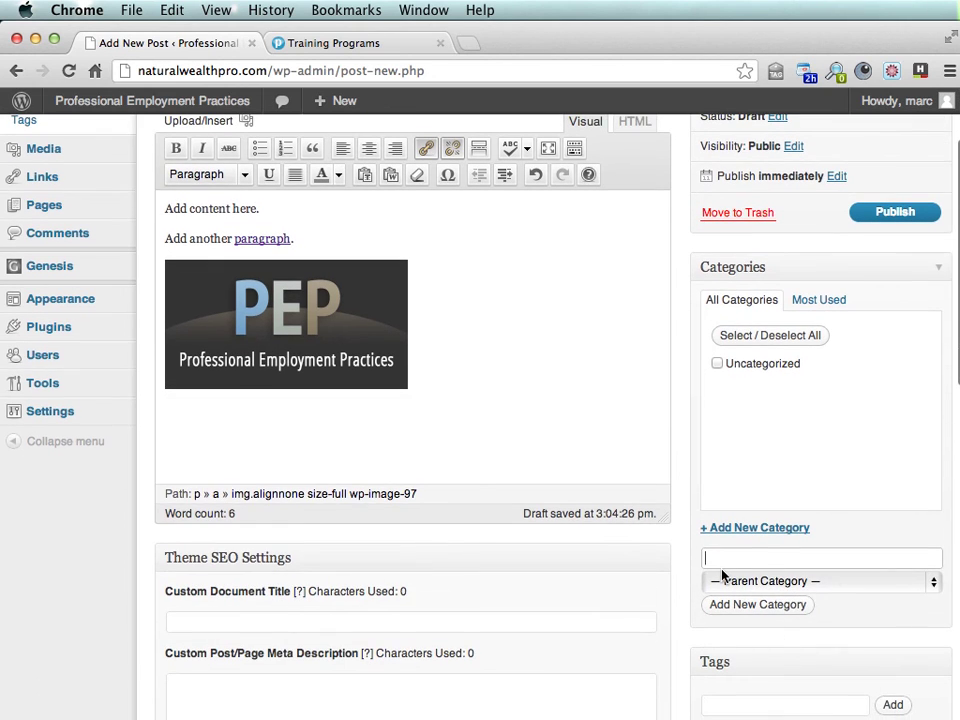
text(Training)
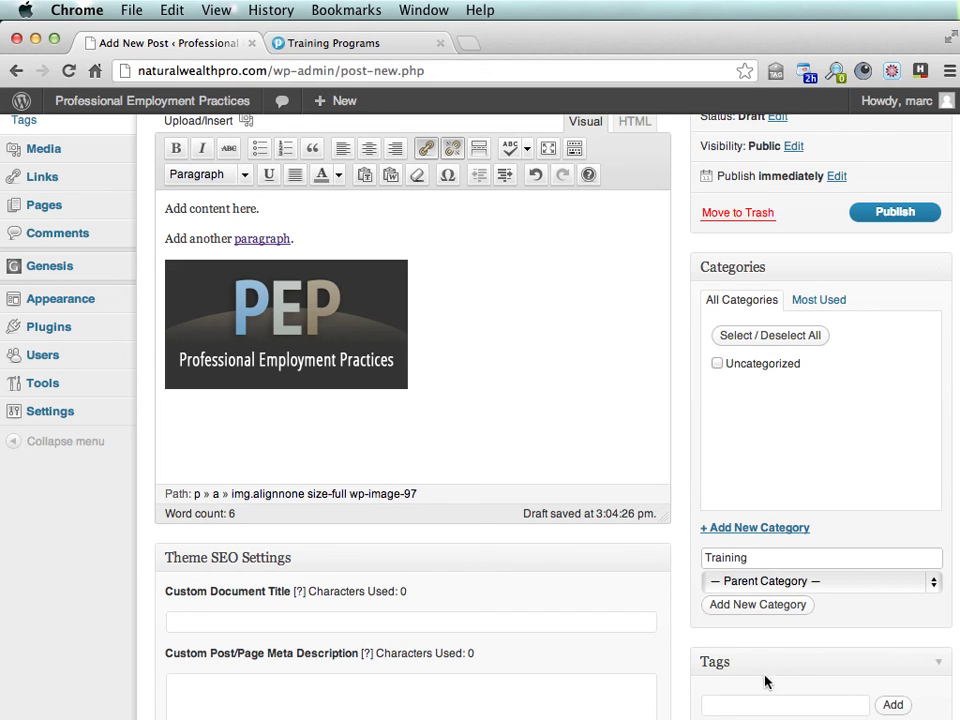
click(766, 608)
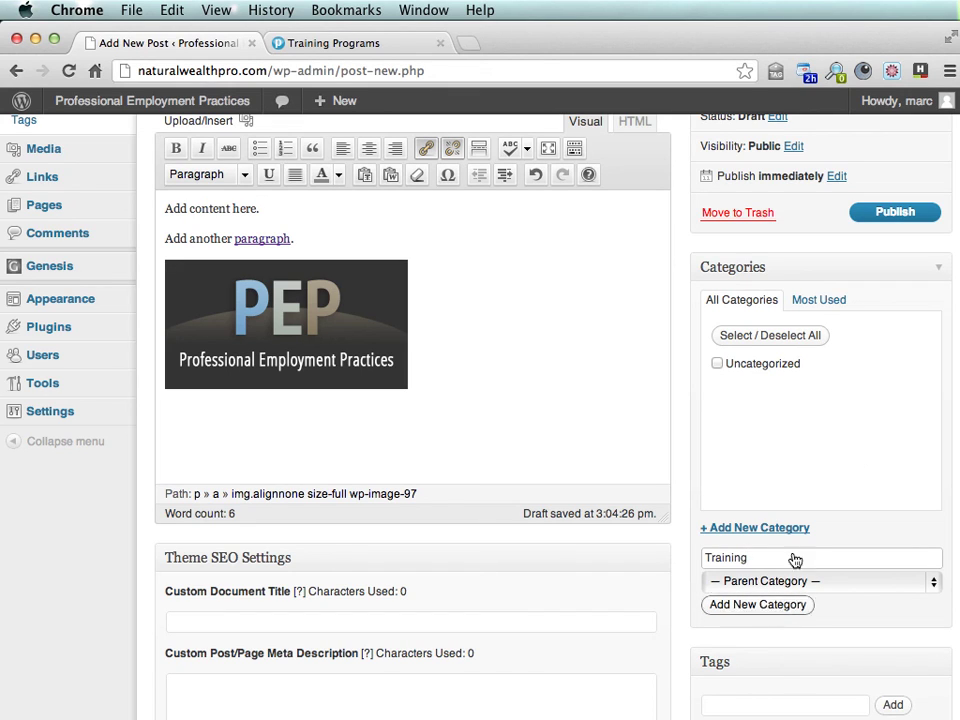
click(761, 612)
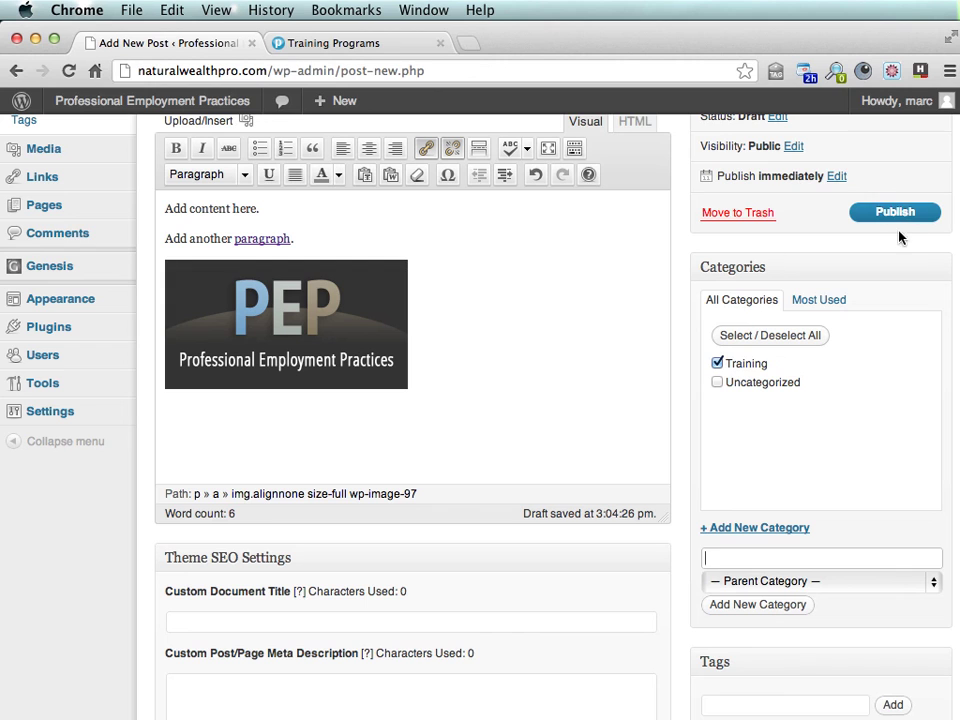
Publish the new post and open its published page on the live site
scroll(910, 318, up, 3)
scroll(910, 318, down, 1)
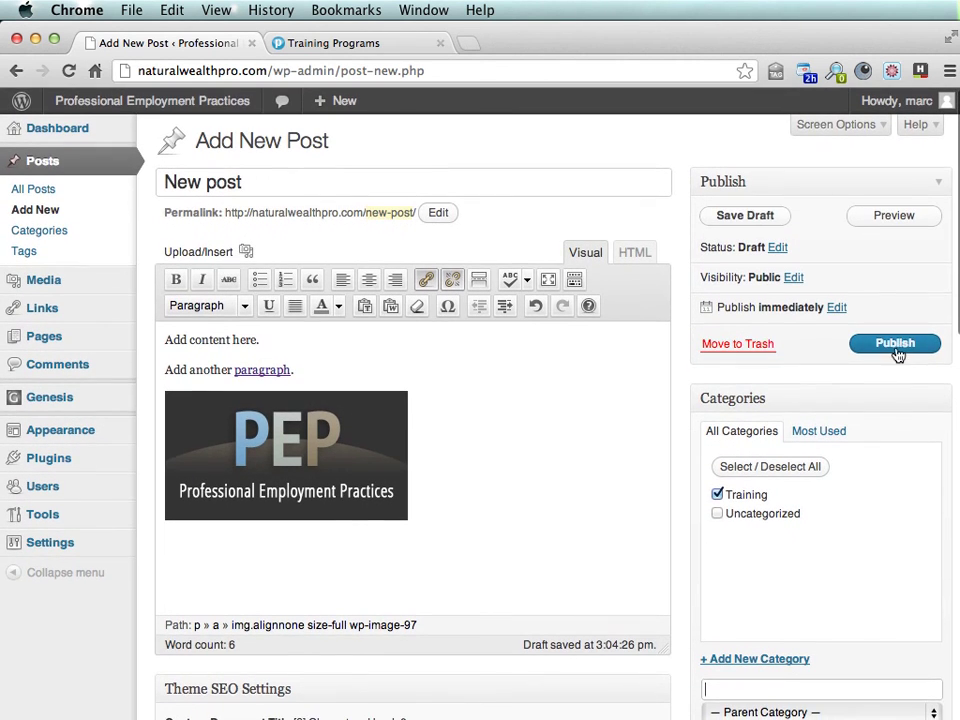
click(900, 345)
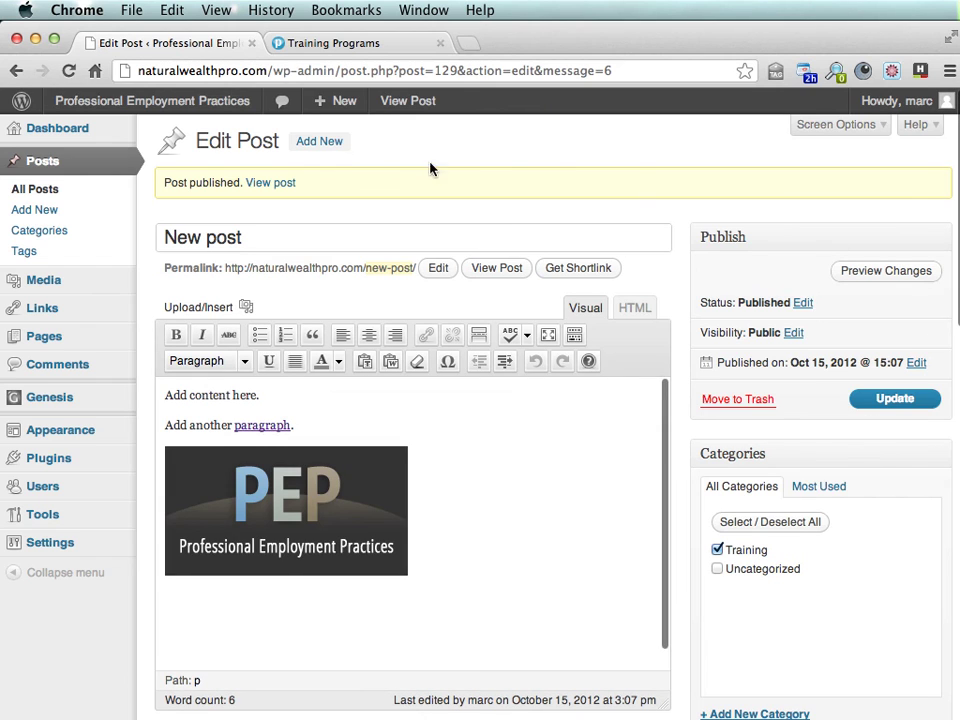
click(279, 185)
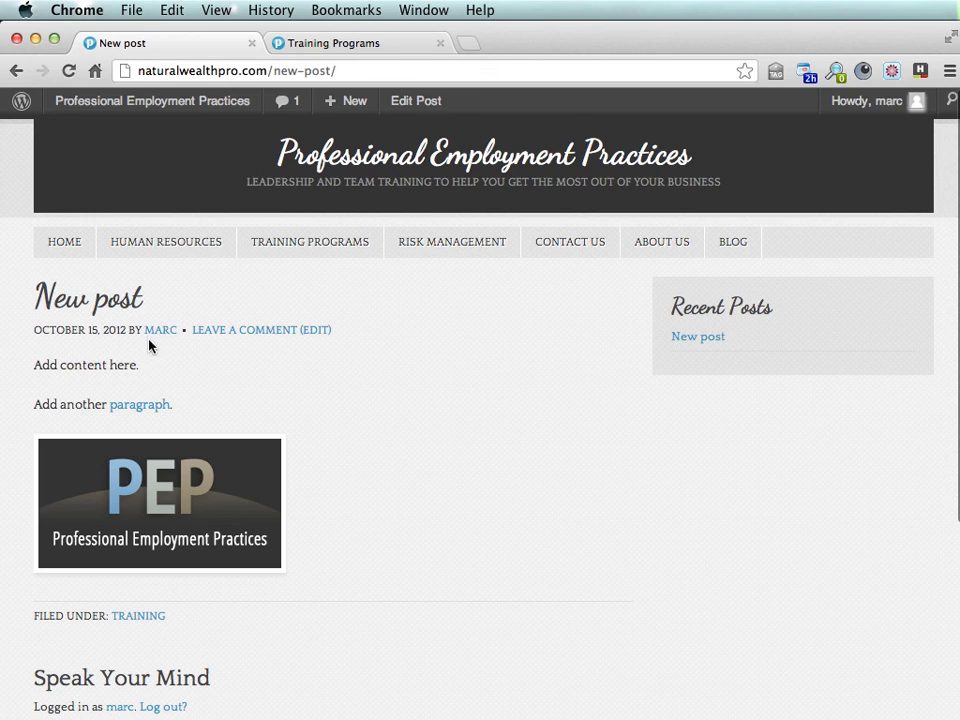
Test the "paragraph" link in the published post, look over the page it opens and return to the post
click(146, 405)
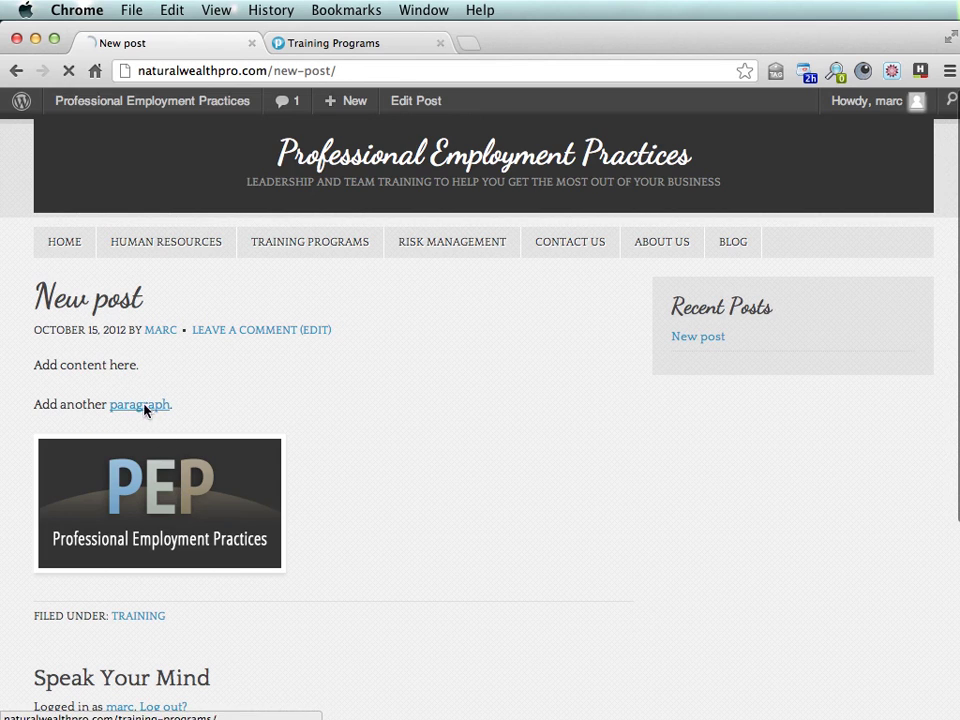
scroll(445, 453, down, 5)
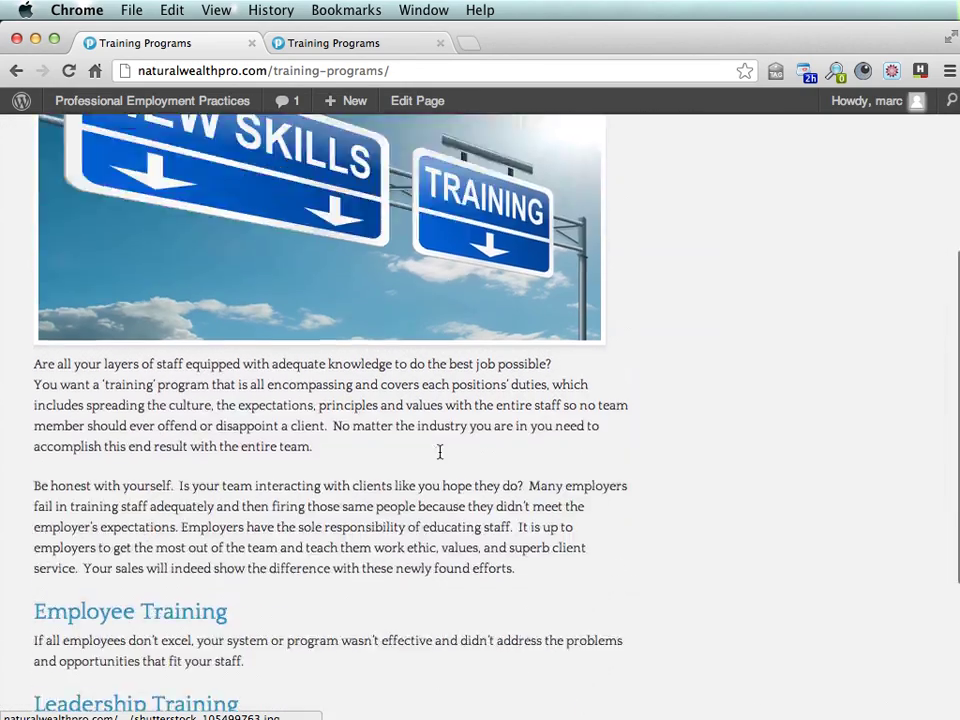
scroll(440, 455, up, 5)
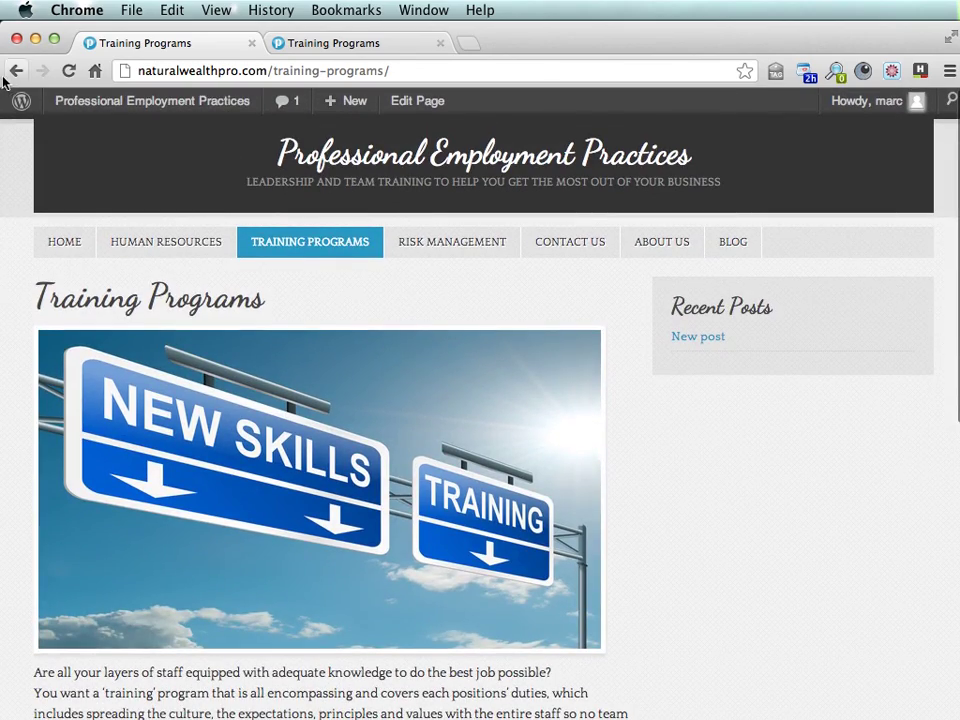
right_click(16, 72)
click(41, 97)
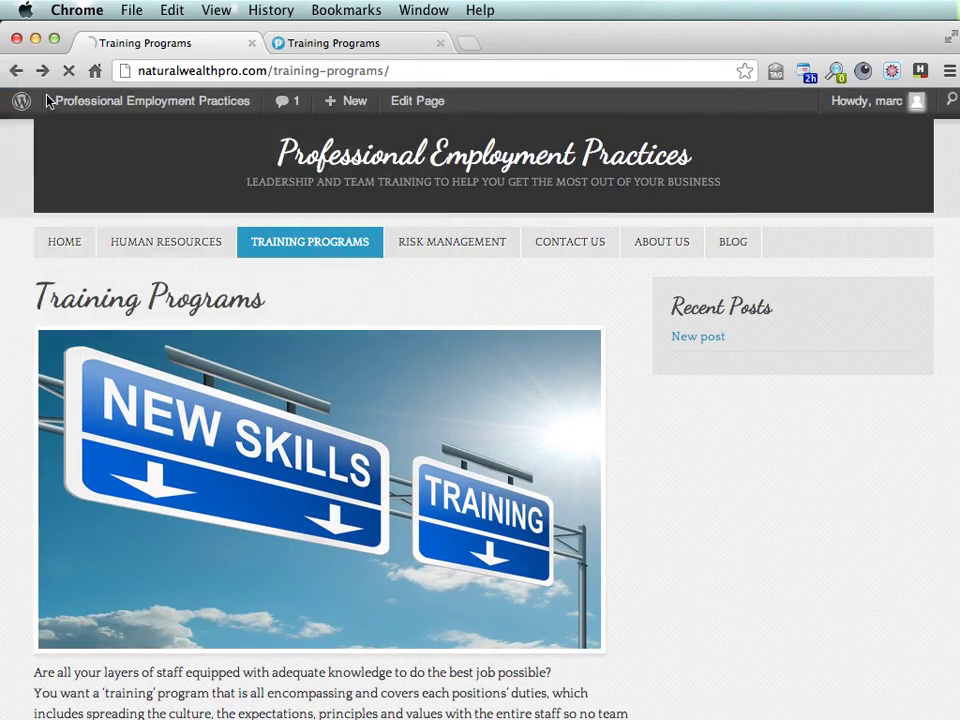
Examine the category line and the comment form below the published post, placing the cursor in the comment box
scroll(490, 540, down, 3)
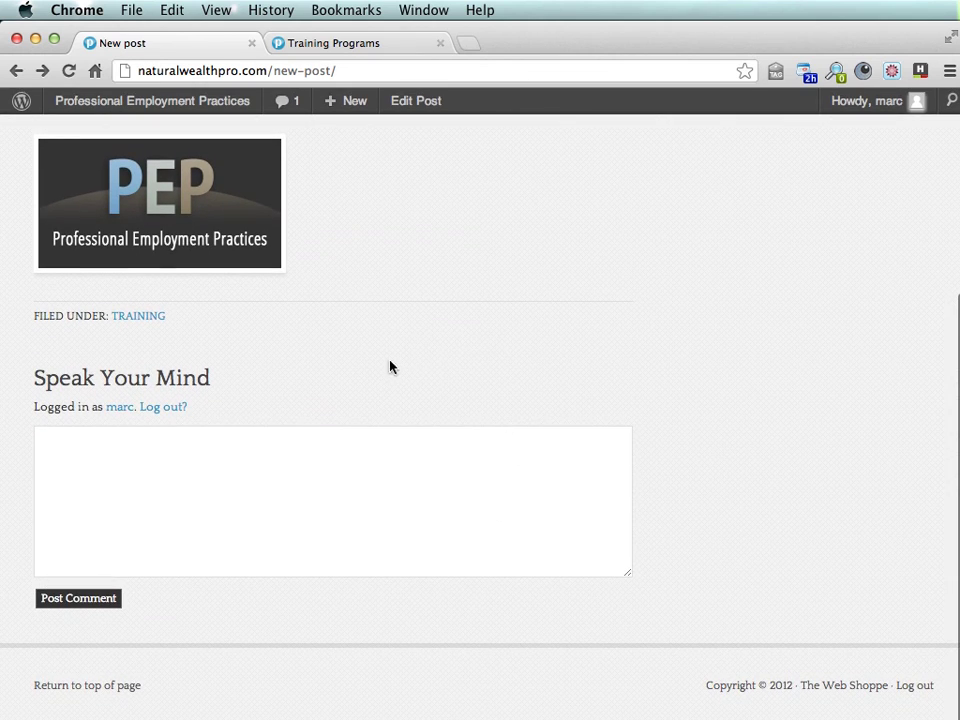
click(452, 534)
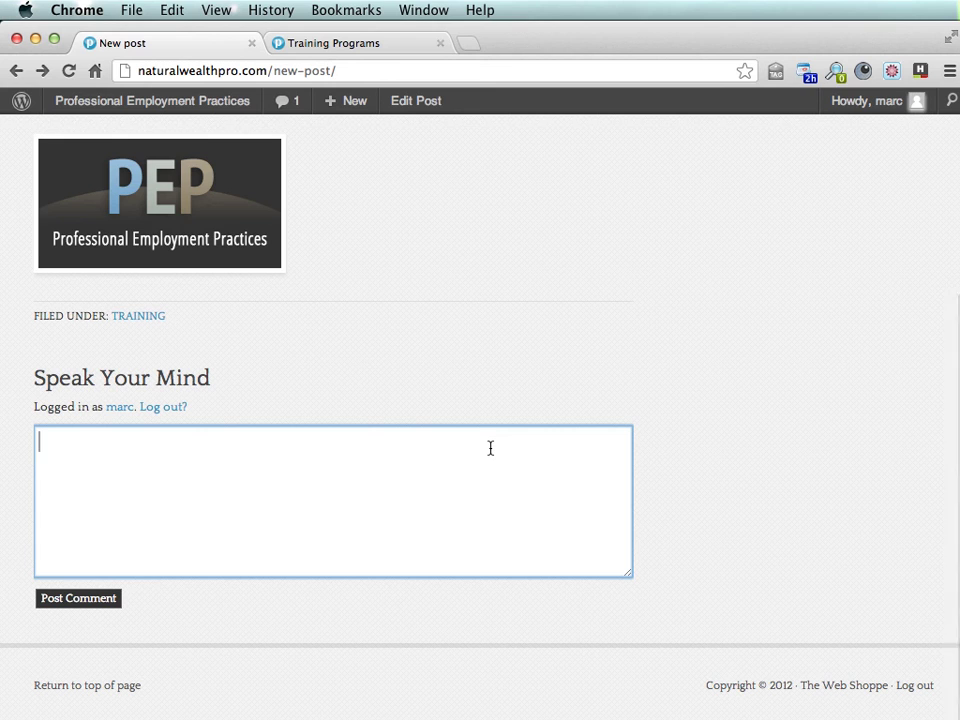
scroll(465, 317, up, 5)
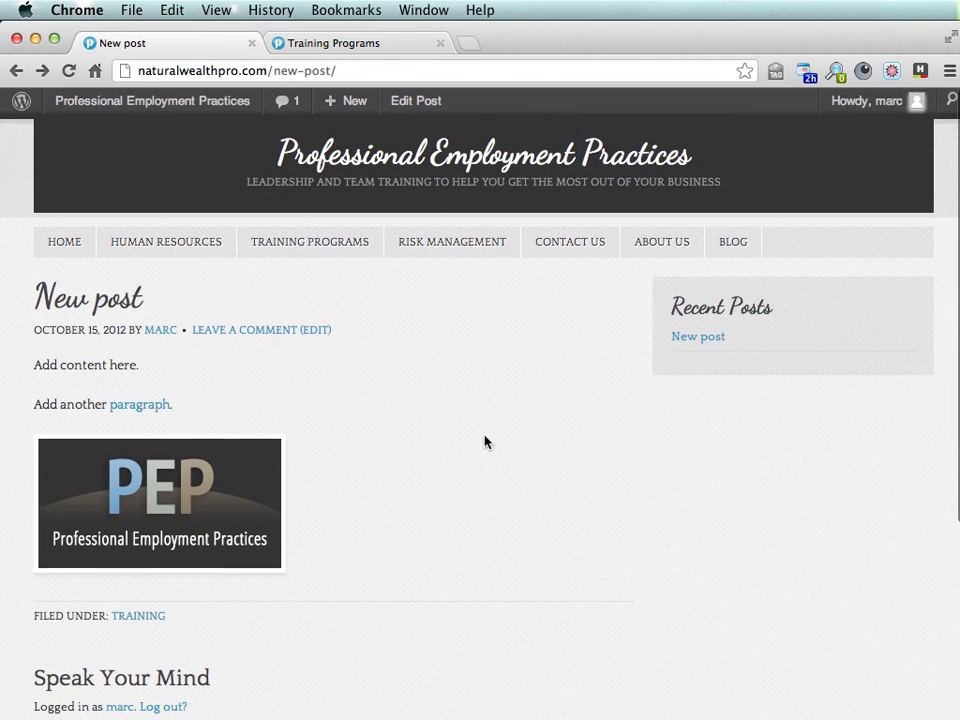